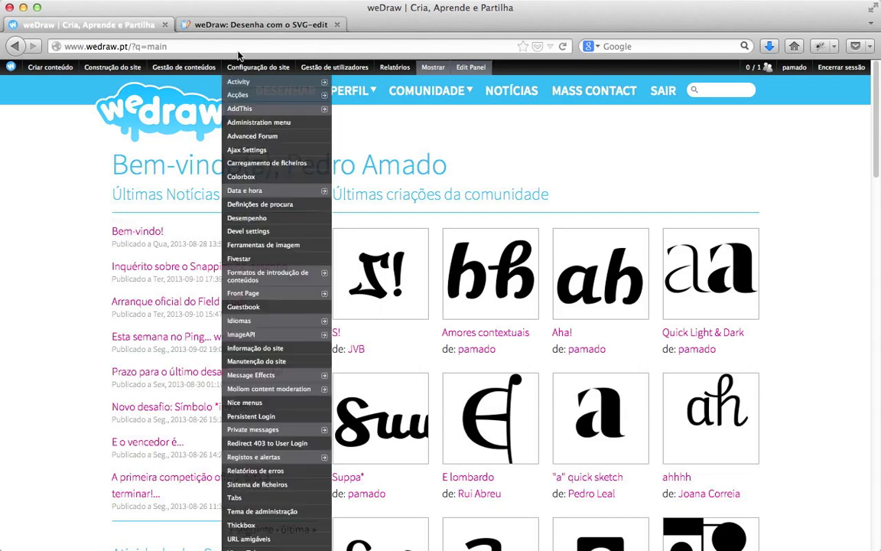
# Step: Switch to the SVG-edit page and tilt the linked handles of the outer contour's top node slightly
pyautogui.click(212, 25)
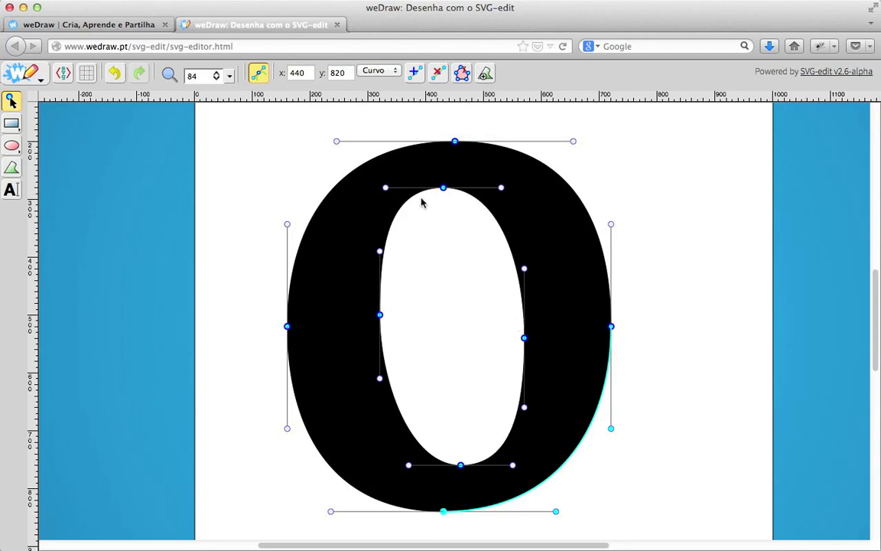
pyautogui.moveTo(336, 140)
pyautogui.mouseDown()
pyautogui.moveTo(338, 153)
pyautogui.moveTo(336, 141)
pyautogui.moveTo(366, 139)
pyautogui.moveTo(336, 141)
pyautogui.mouseUp()
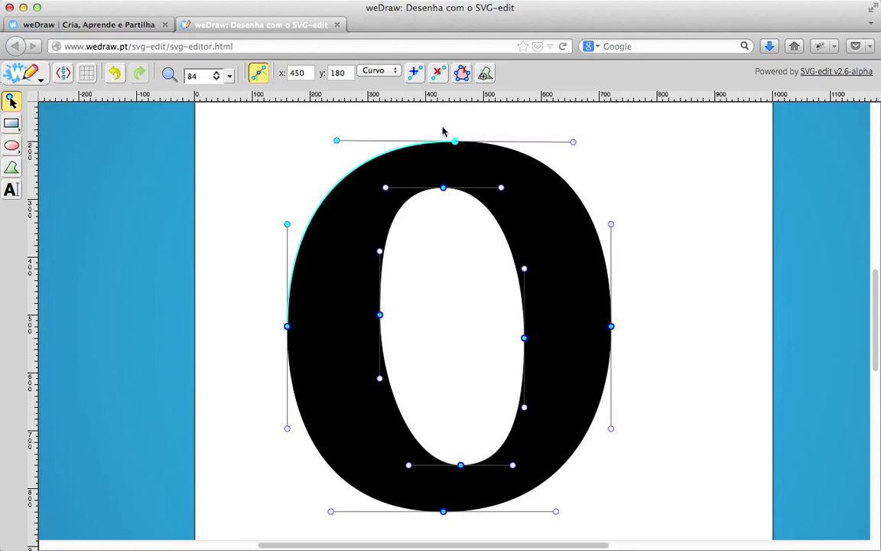
# Step: With control points unlinked, angle both handles of the inner counter's top node downward to form a peak
pyautogui.click(443, 187)
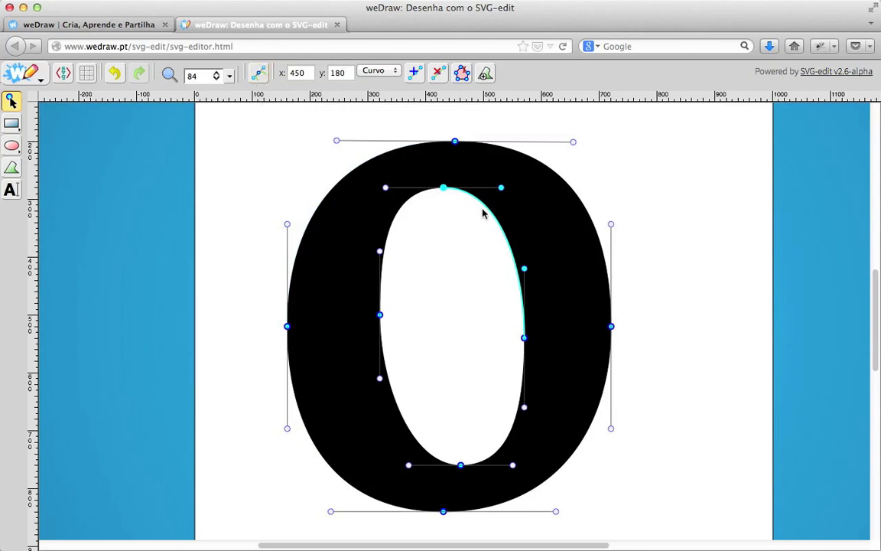
pyautogui.moveTo(501, 187)
pyautogui.mouseDown()
pyautogui.moveTo(539, 188)
pyautogui.moveTo(507, 187)
pyautogui.mouseUp()
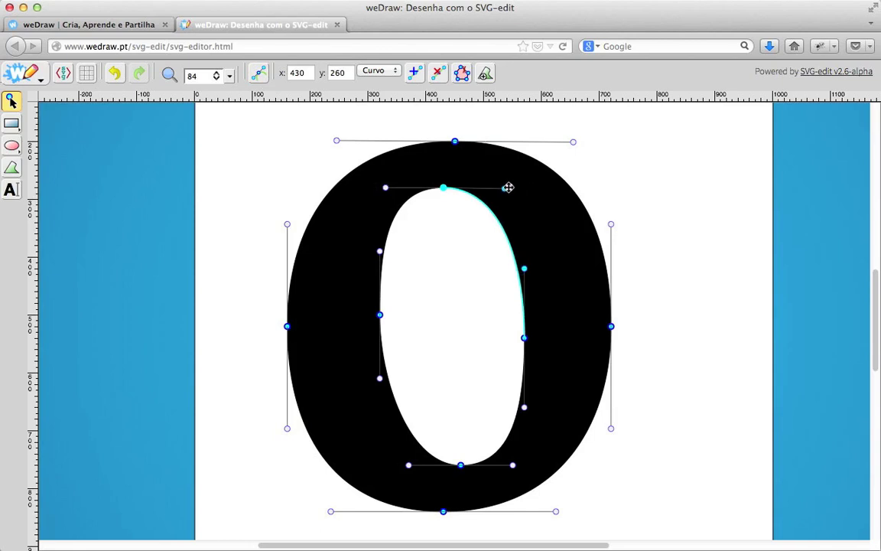
pyautogui.moveTo(508, 188); pyautogui.dragTo(490, 205)
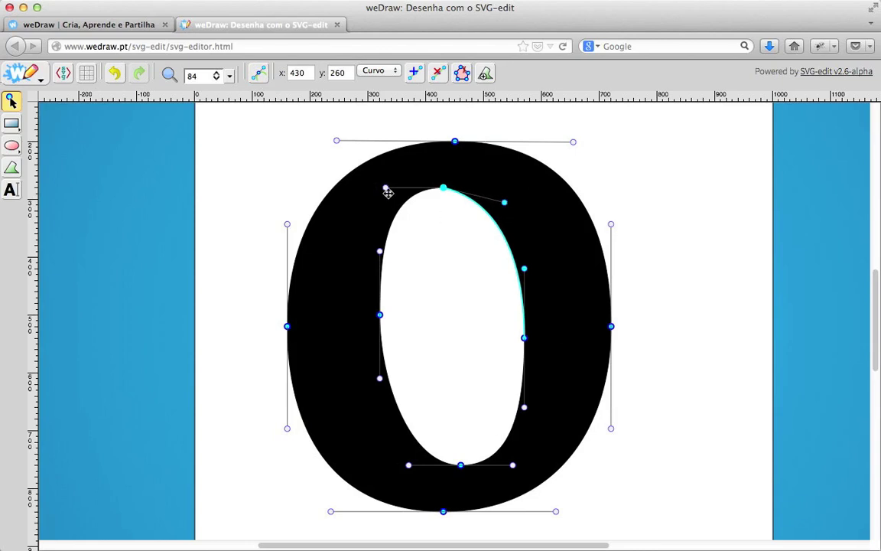
pyautogui.moveTo(386, 188); pyautogui.dragTo(383, 201)
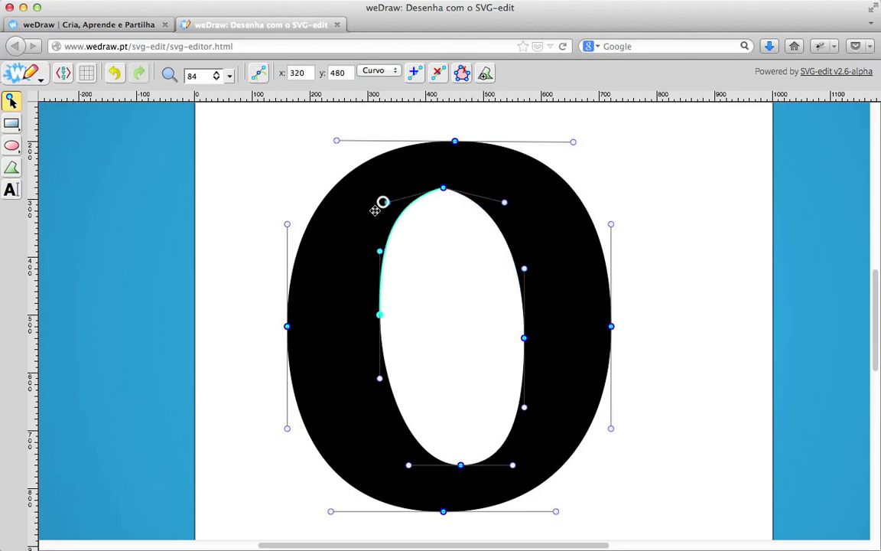
# Step: Link the control points and tilt the handle pairs of the counter's left and right side nodes slightly
pyautogui.click(379, 316)
pyautogui.click(259, 74)
pyautogui.moveTo(379, 251); pyautogui.dragTo(371, 253)
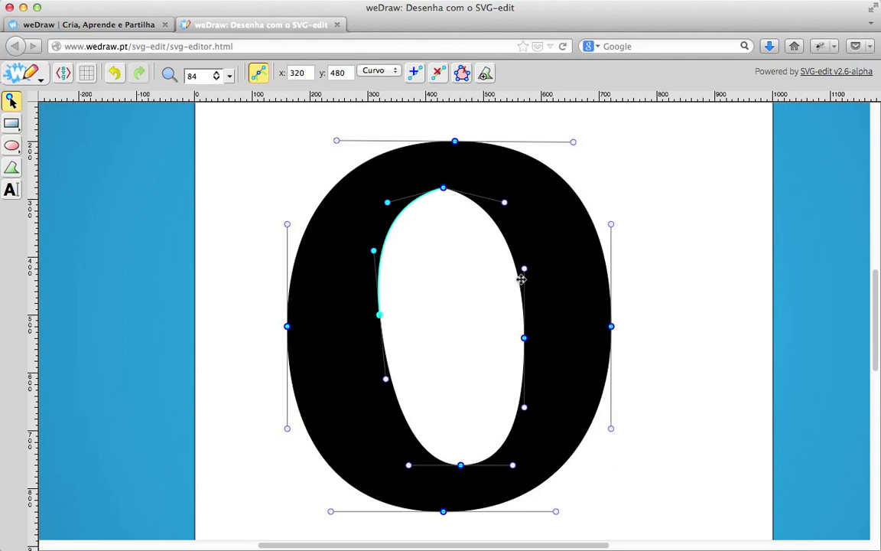
pyautogui.moveTo(523, 268); pyautogui.dragTo(520, 269)
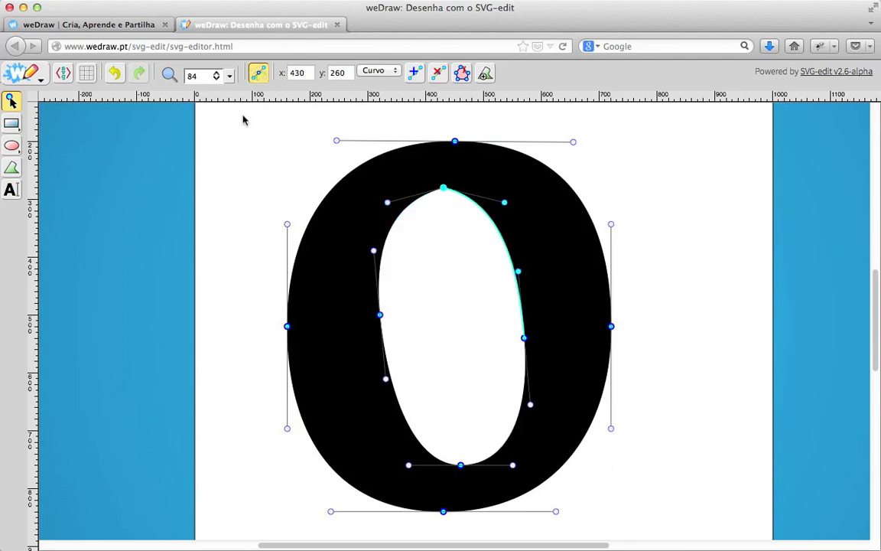
# Step: Unlink the control points, move the counter's bottom node to about x 476, y 762, and raise both its handles into a point
pyautogui.click(258, 74)
pyautogui.moveTo(513, 465); pyautogui.dragTo(518, 450)
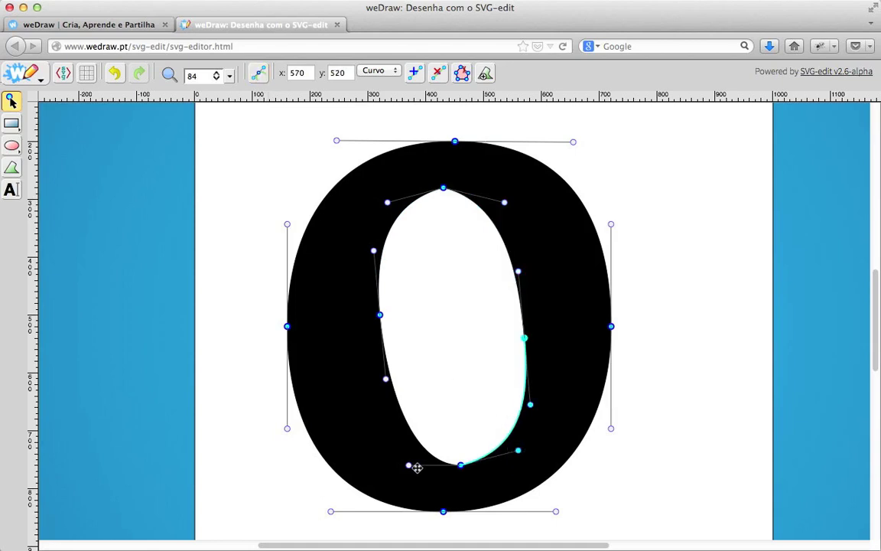
pyautogui.moveTo(409, 465); pyautogui.dragTo(408, 450)
pyautogui.moveTo(464, 469); pyautogui.dragTo(471, 476)
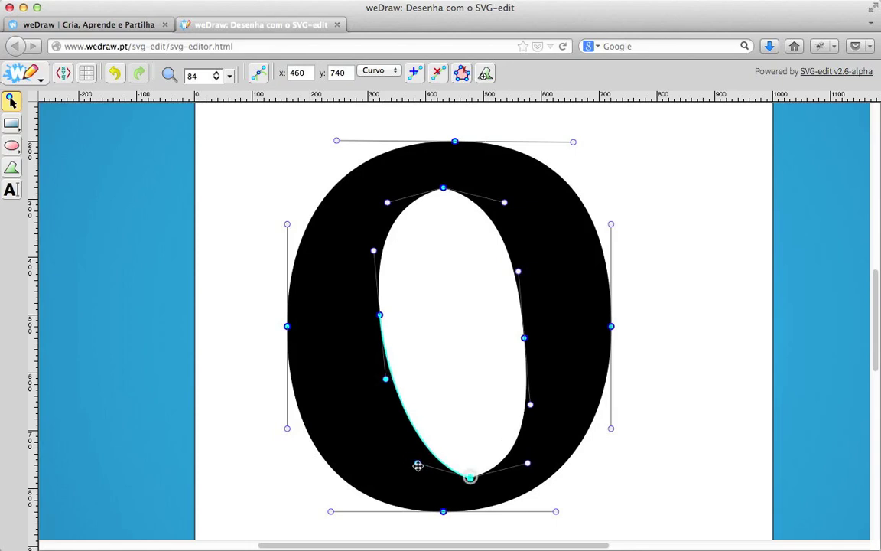
pyautogui.moveTo(412, 457); pyautogui.dragTo(412, 449)
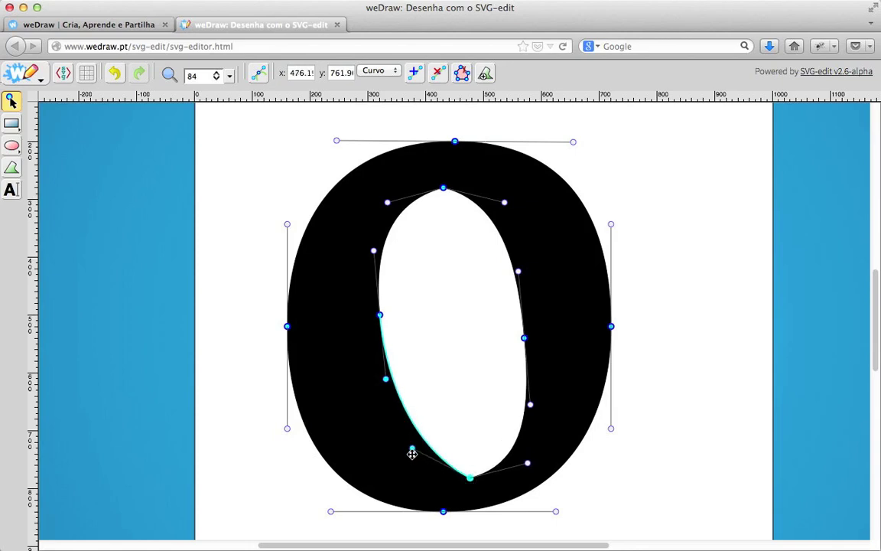
pyautogui.moveTo(529, 464); pyautogui.dragTo(528, 450)
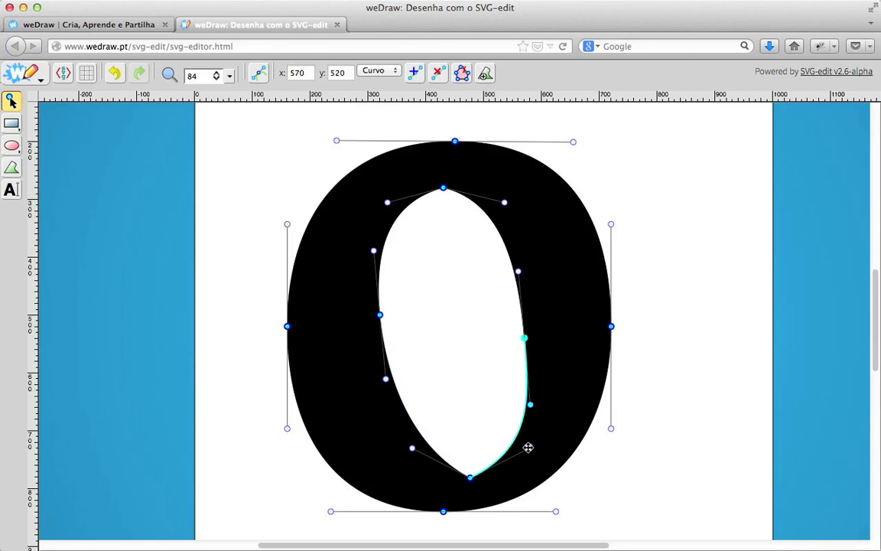
# Step: Nudge the counter's right node, move its top node to about x 405, y 238 with readjusted handles, and exit node editing
pyautogui.moveTo(525, 338); pyautogui.dragTo(524, 339)
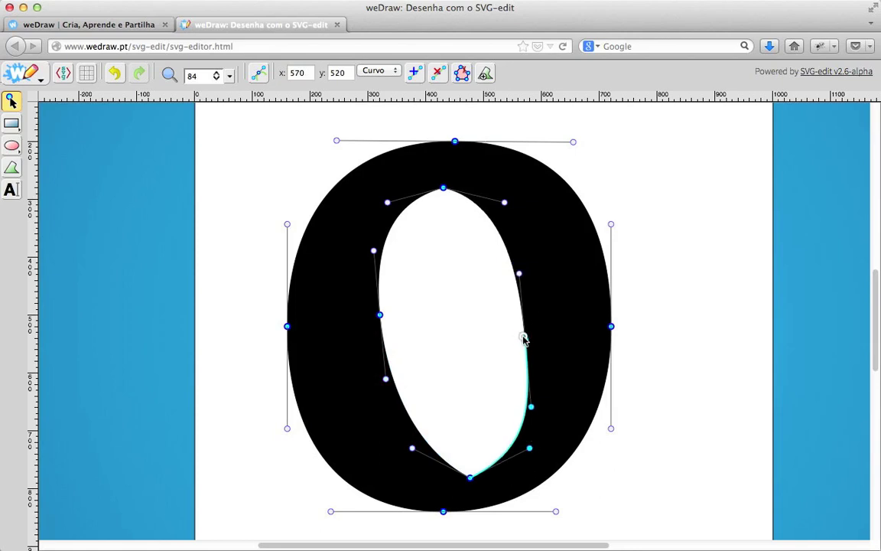
pyautogui.moveTo(443, 187); pyautogui.dragTo(431, 177)
pyautogui.moveTo(371, 191); pyautogui.dragTo(383, 193)
pyautogui.moveTo(489, 189); pyautogui.dragTo(496, 190)
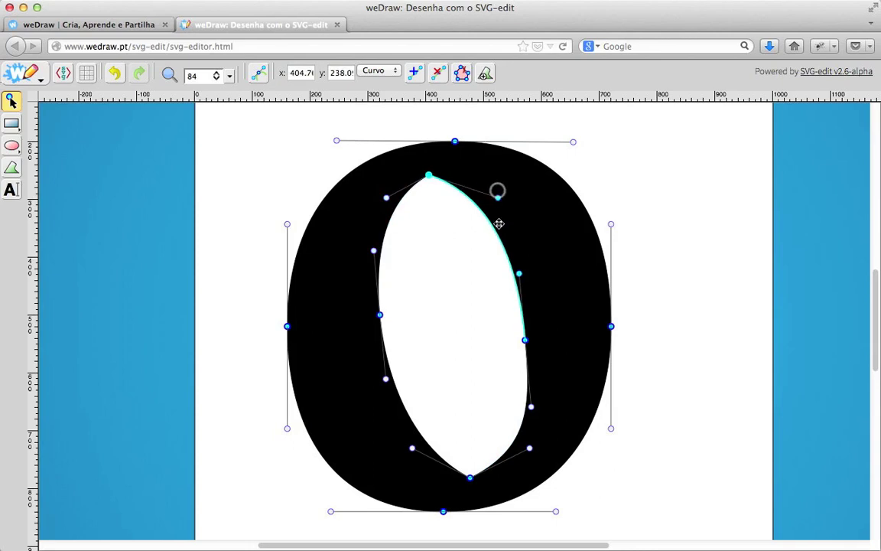
pyautogui.click(609, 184)
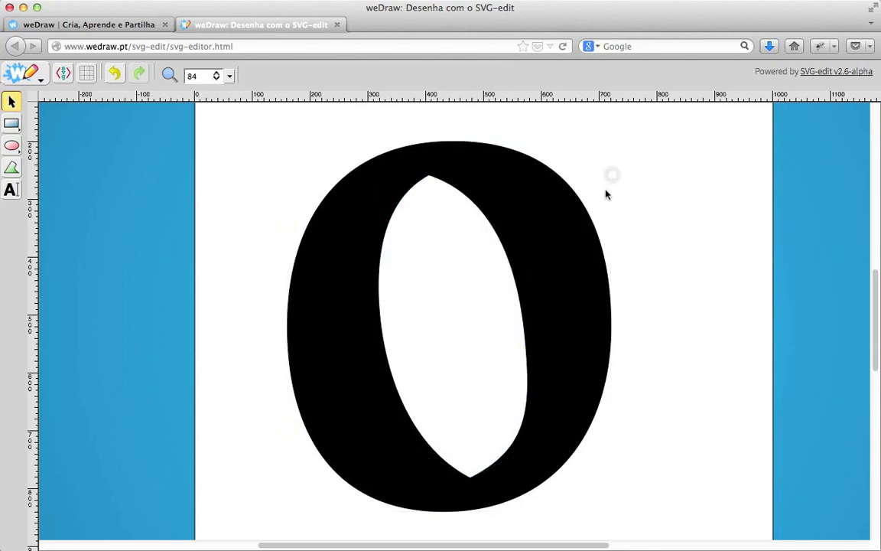
# Step: Try converting the outer contour's upper-left segment to Recto, and undo the conversion
pyautogui.click(514, 188)
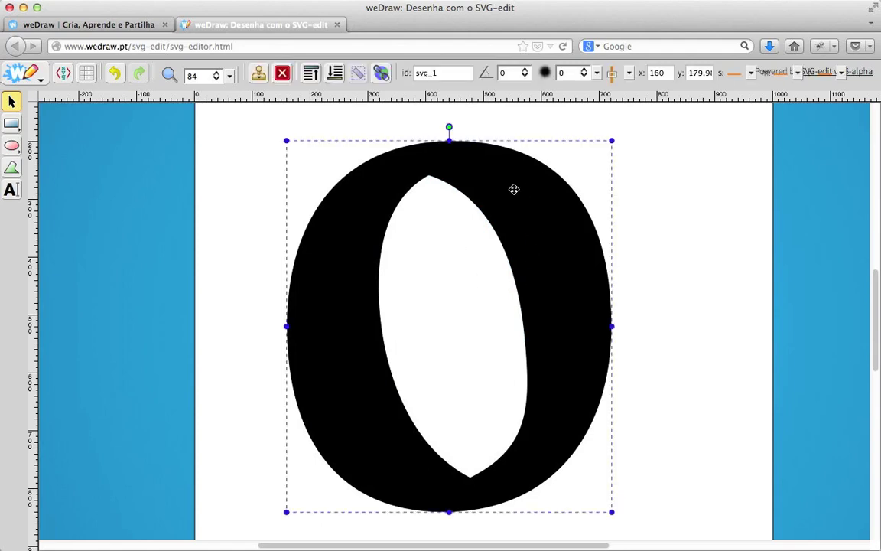
pyautogui.doubleClick(514, 189)
pyautogui.click(456, 141)
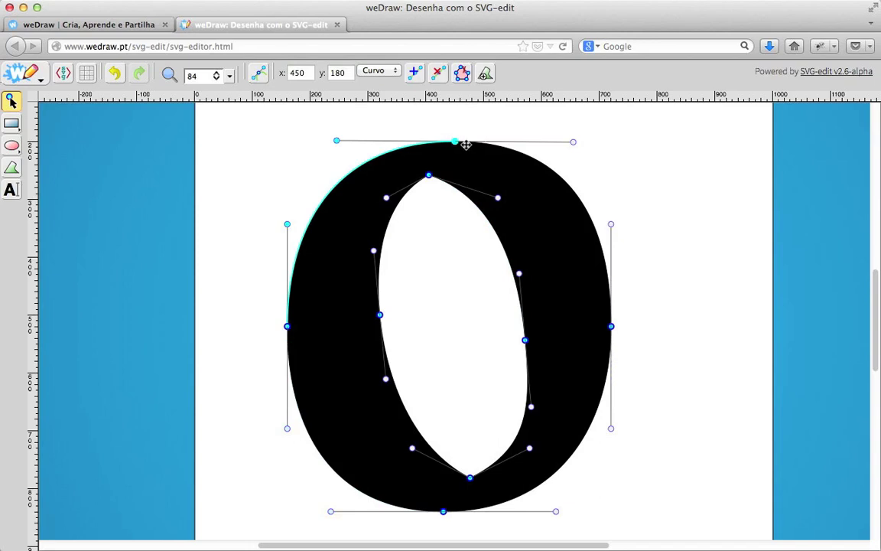
pyautogui.click(398, 71)
pyautogui.click(386, 82)
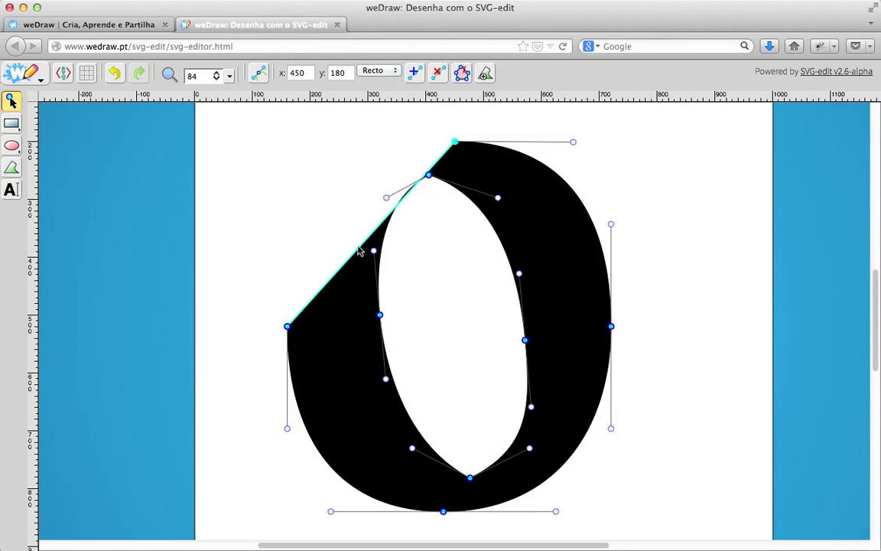
pyautogui.click(114, 72)
# Step: Reopen the O shape for node editing and add a node in the middle of the outer contour's upper-left segment
pyautogui.click(399, 165)
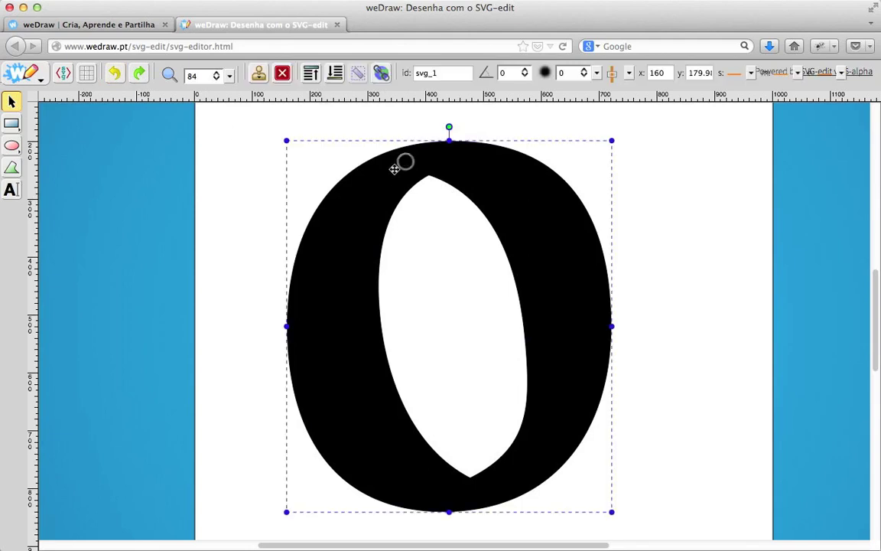
pyautogui.doubleClick(380, 168)
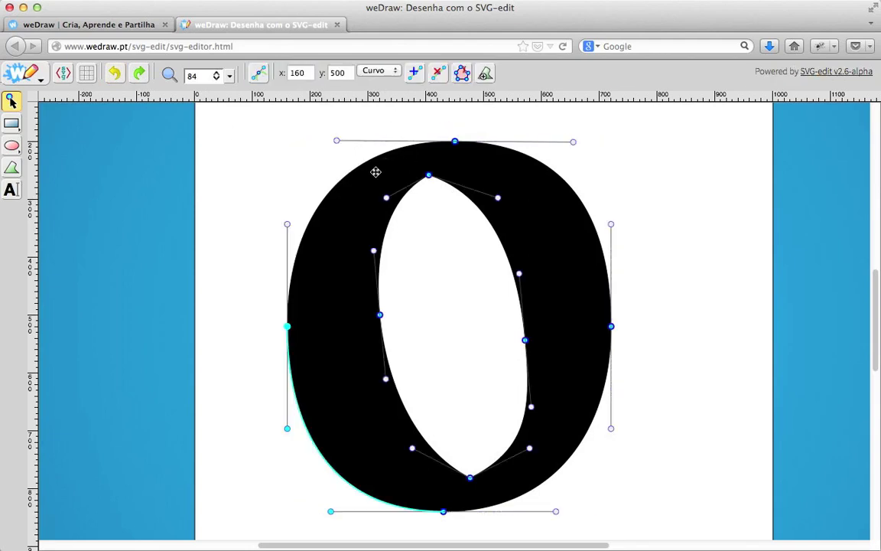
pyautogui.click(455, 142)
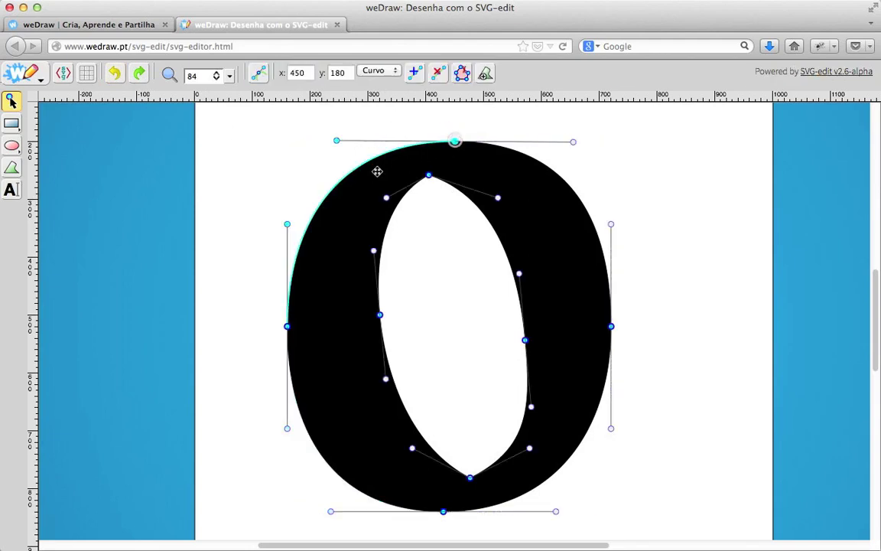
pyautogui.click(414, 73)
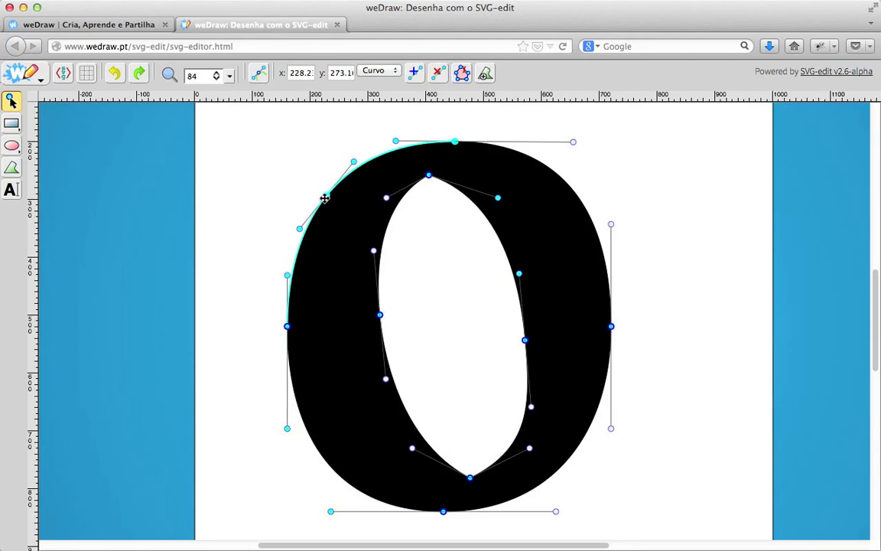
pyautogui.moveTo(318, 186); pyautogui.dragTo(337, 201)
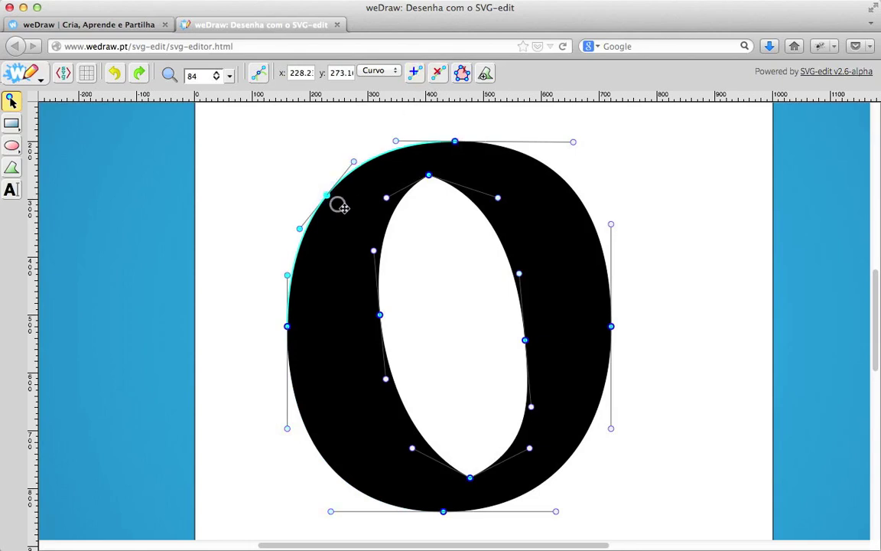
# Step: Set the two outer contour segments on either side of the added node to Recto
pyautogui.click(387, 71)
pyautogui.click(374, 82)
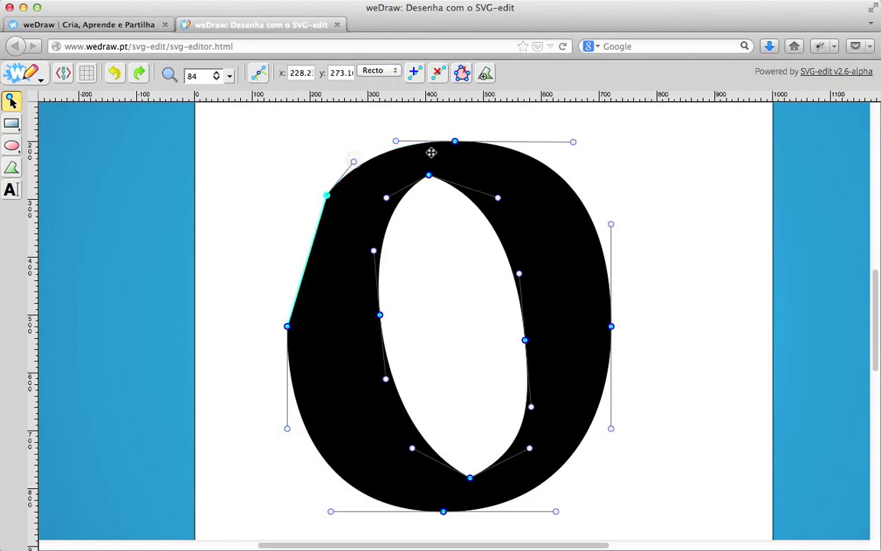
pyautogui.click(455, 142)
pyautogui.click(375, 71)
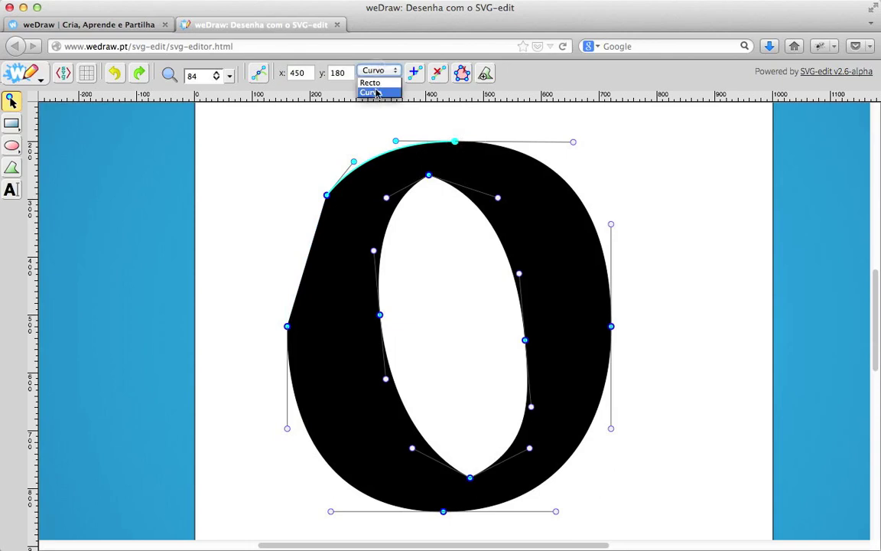
pyautogui.click(373, 82)
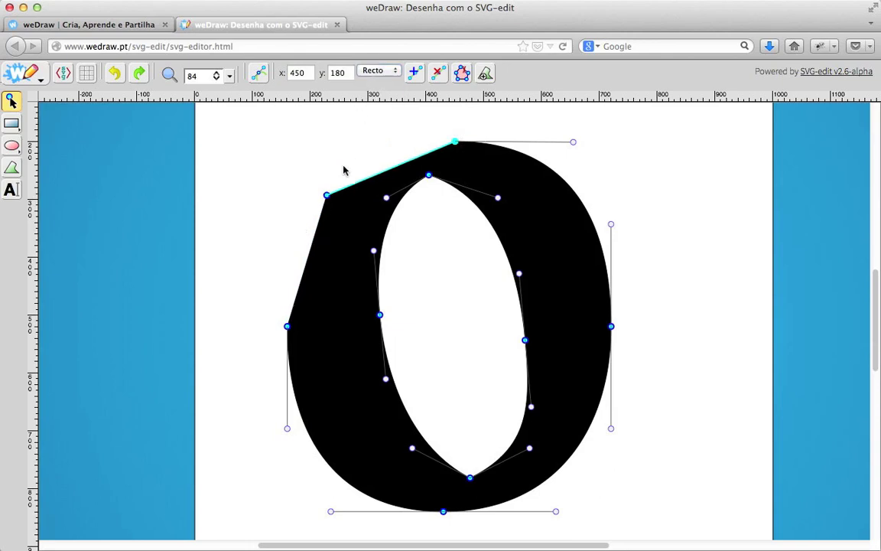
# Step: Move the added upper-left node slightly inward to about x 236, y 277 and set both adjoining segments back to Curvo
pyautogui.click(327, 196)
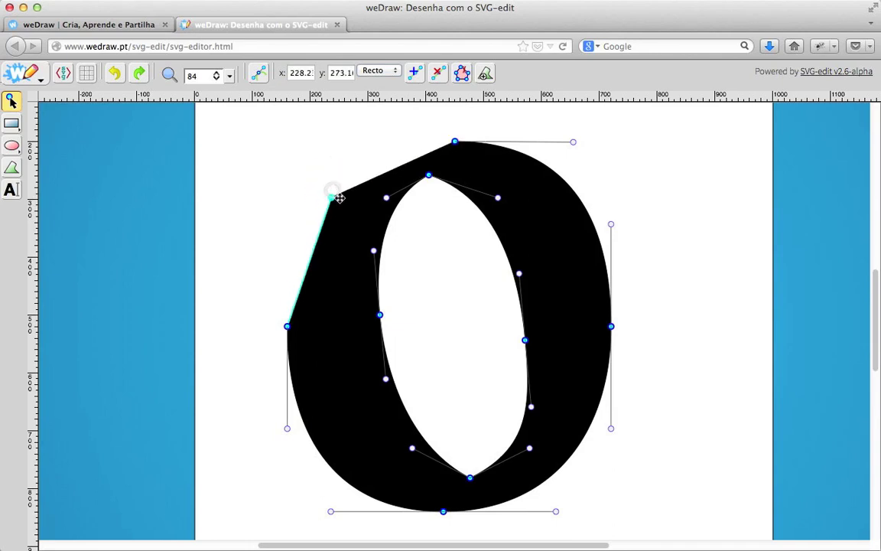
pyautogui.click(379, 71)
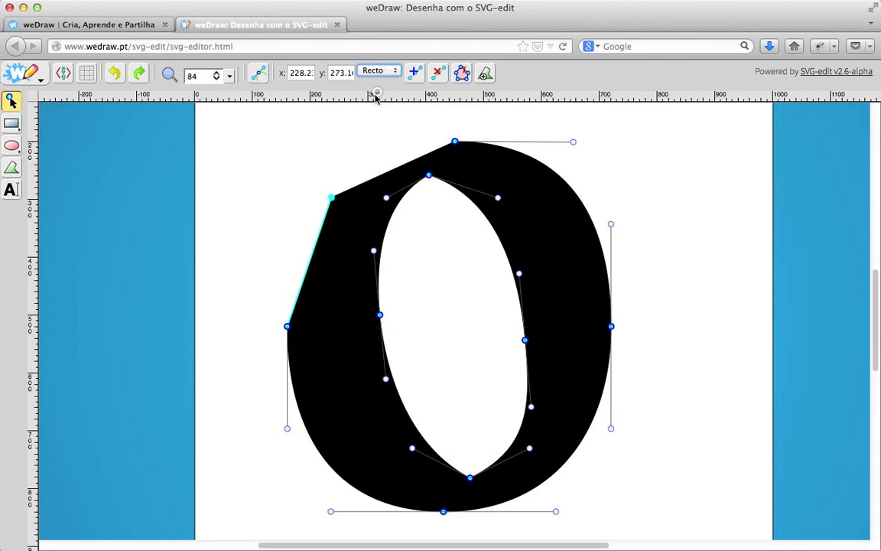
pyautogui.click(371, 92)
pyautogui.click(455, 142)
pyautogui.click(379, 71)
pyautogui.click(371, 92)
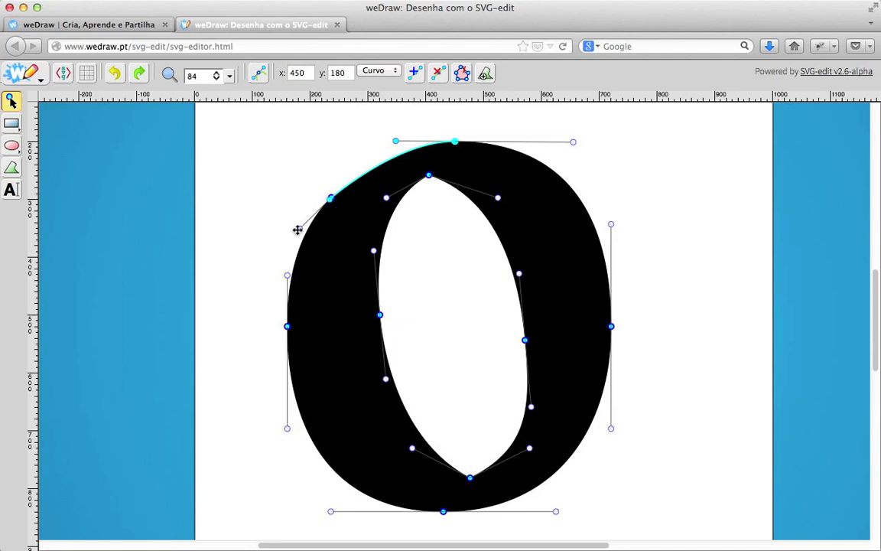
# Step: Adjust both handles of the added node and reposition it at about x 231, y 251 to round the upper-left curve
pyautogui.click(328, 199)
pyautogui.moveTo(319, 212); pyautogui.dragTo(304, 228)
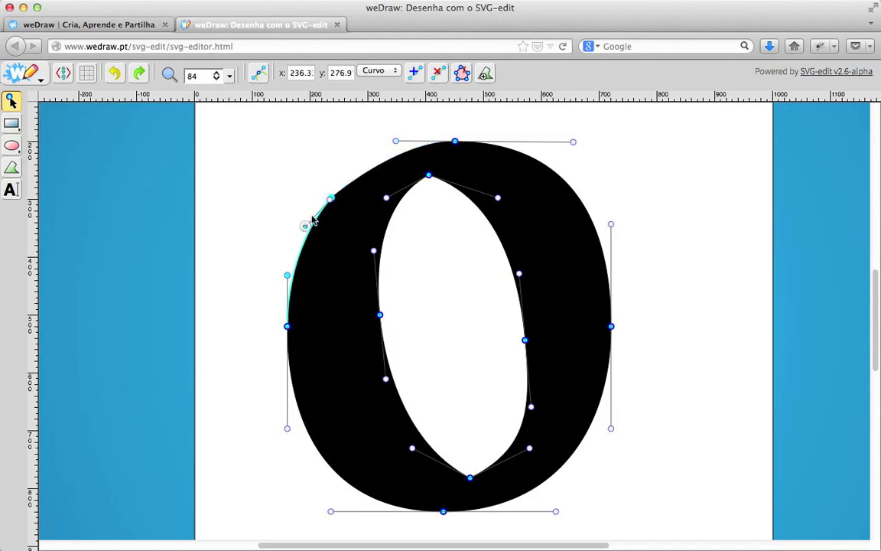
pyautogui.moveTo(331, 198); pyautogui.dragTo(345, 164)
pyautogui.click(328, 183)
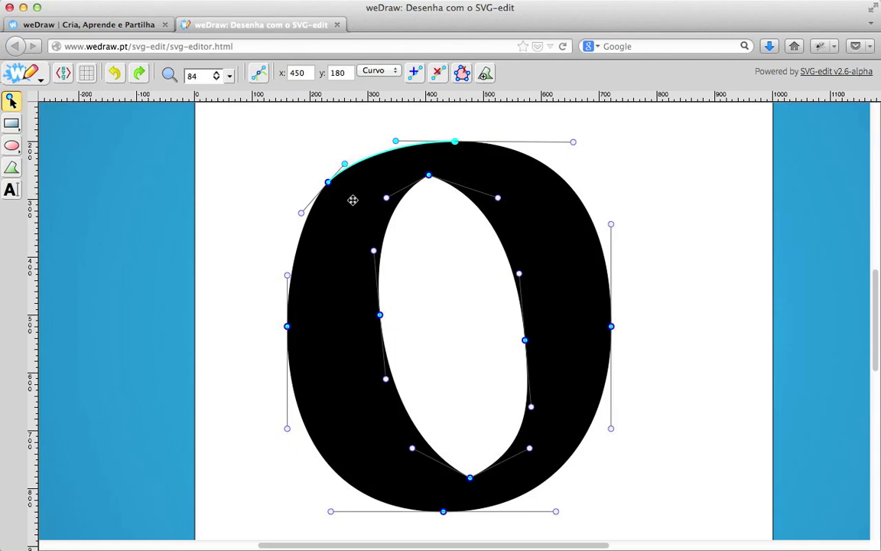
pyautogui.click(328, 182)
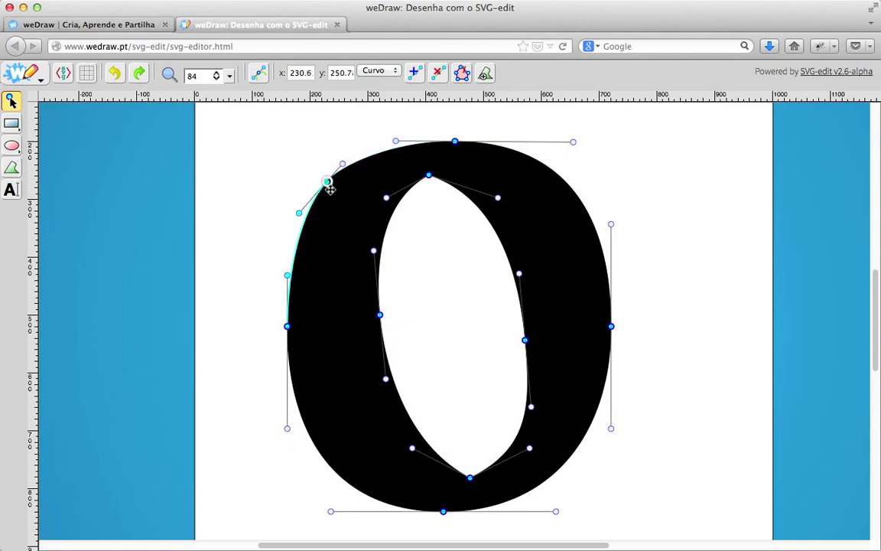
# Step: Delete the added upper-left node and reshape the curve with the outer left node's handles, linking the control points
pyautogui.moveTo(327, 182); pyautogui.dragTo(297, 209)
pyautogui.click(437, 72)
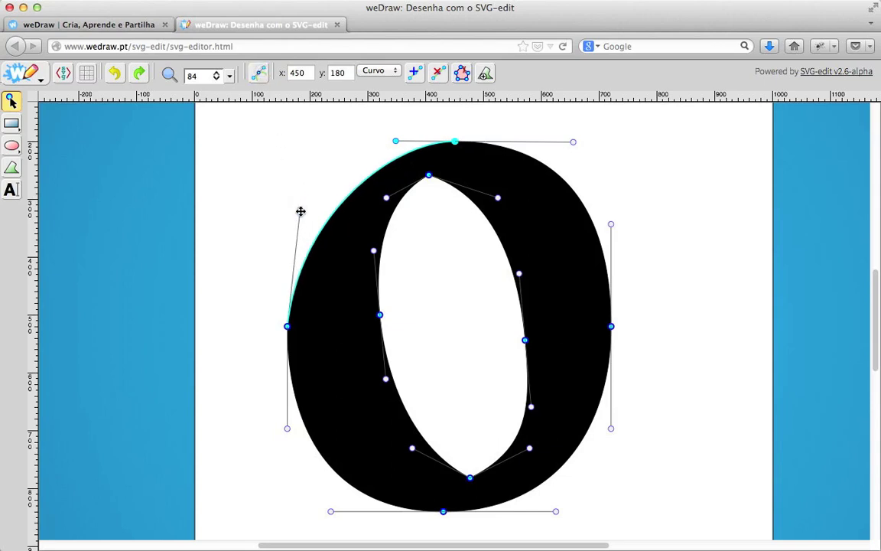
pyautogui.moveTo(301, 211)
pyautogui.mouseDown()
pyautogui.moveTo(285, 208)
pyautogui.moveTo(297, 209)
pyautogui.moveTo(285, 205)
pyautogui.moveTo(291, 197)
pyautogui.moveTo(292, 214)
pyautogui.moveTo(294, 206)
pyautogui.mouseUp()
pyautogui.click(259, 73)
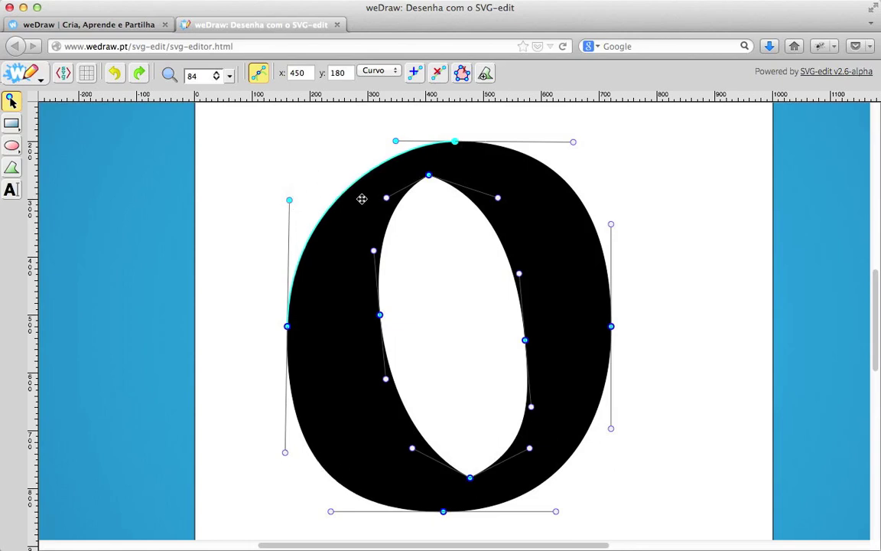